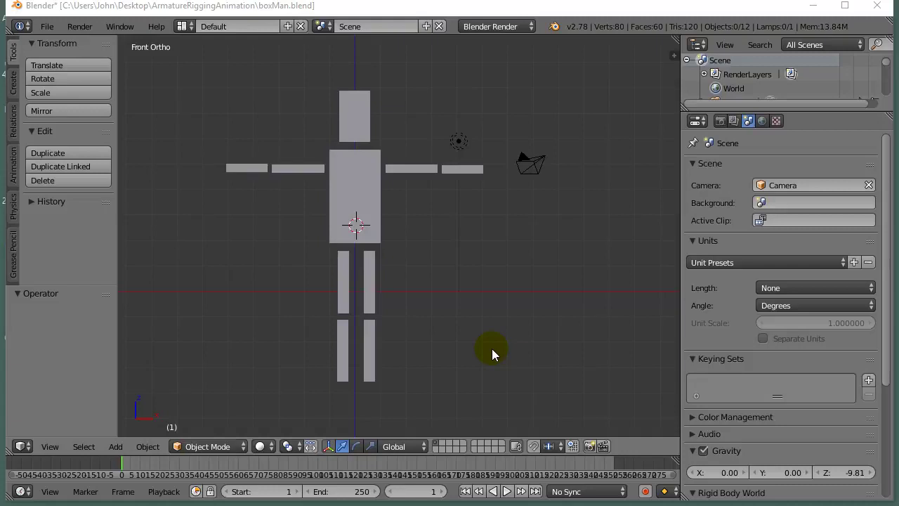
# - In front ortho view, place the 3D cursor on the lower torso and add a single-bone armature there
pyautogui.moveTo(463, 315); pyautogui.dragTo(488, 316, button='middle')
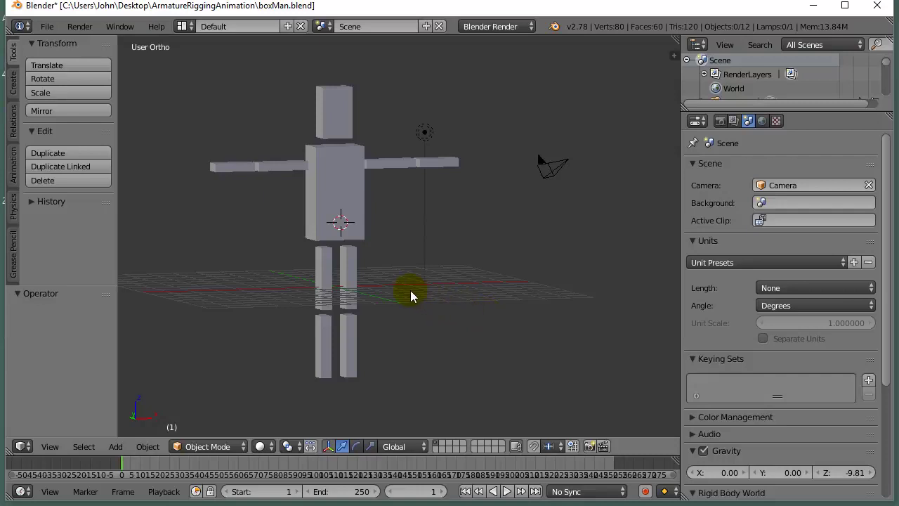
pyautogui.press('KP_1')
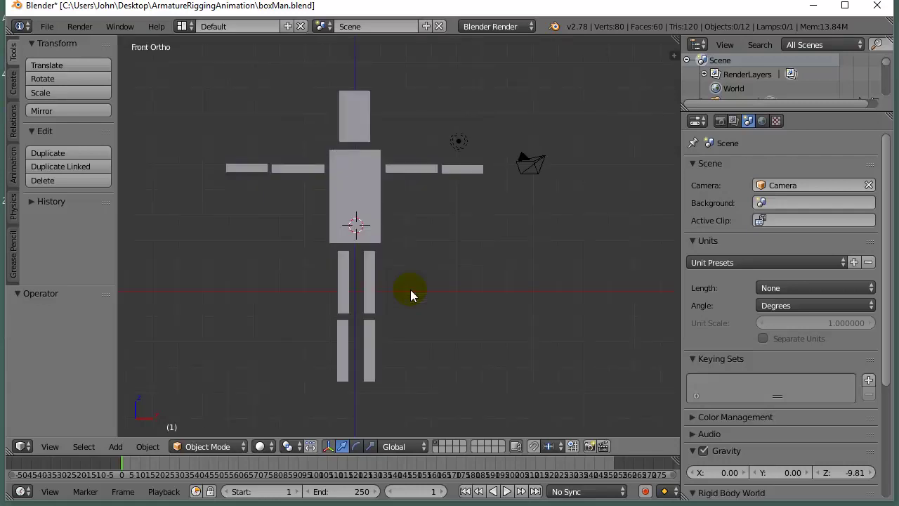
pyautogui.scroll(1, 370, 284)
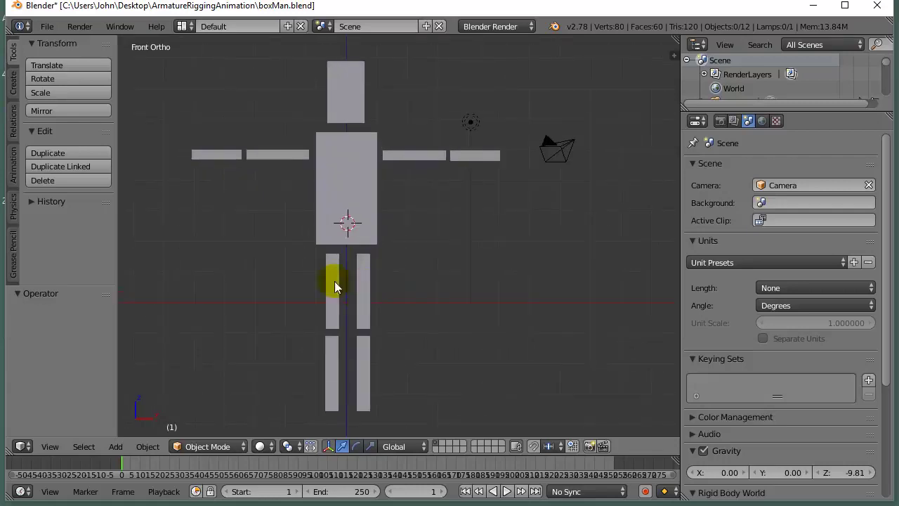
pyautogui.click(347, 224)
pyautogui.click(119, 448)
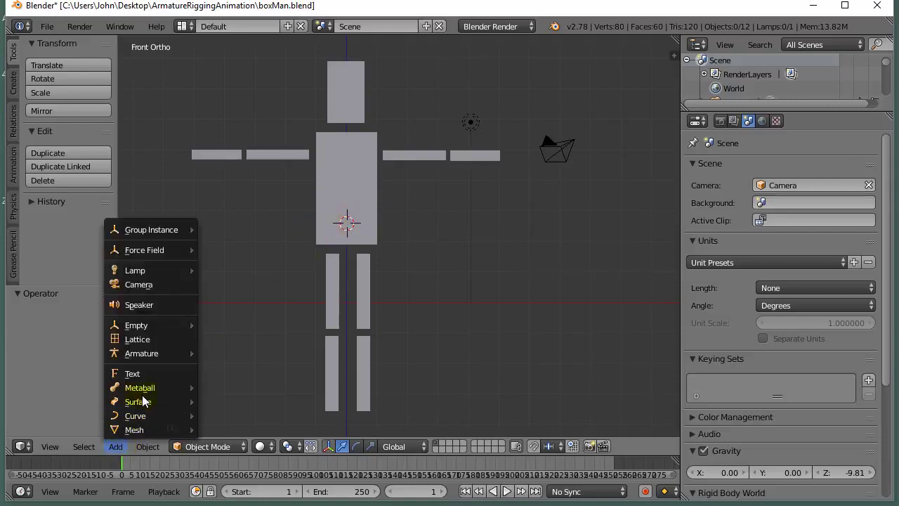
pyautogui.moveTo(122, 352)
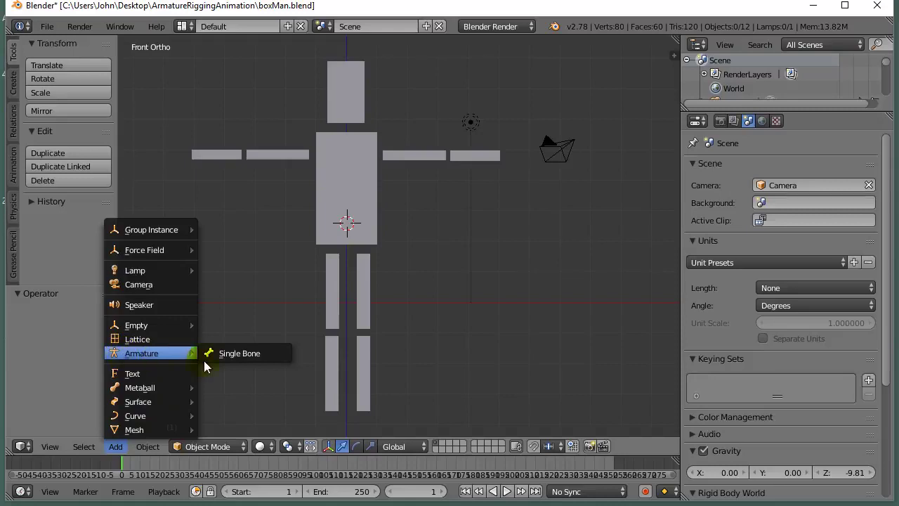
pyautogui.click(245, 355)
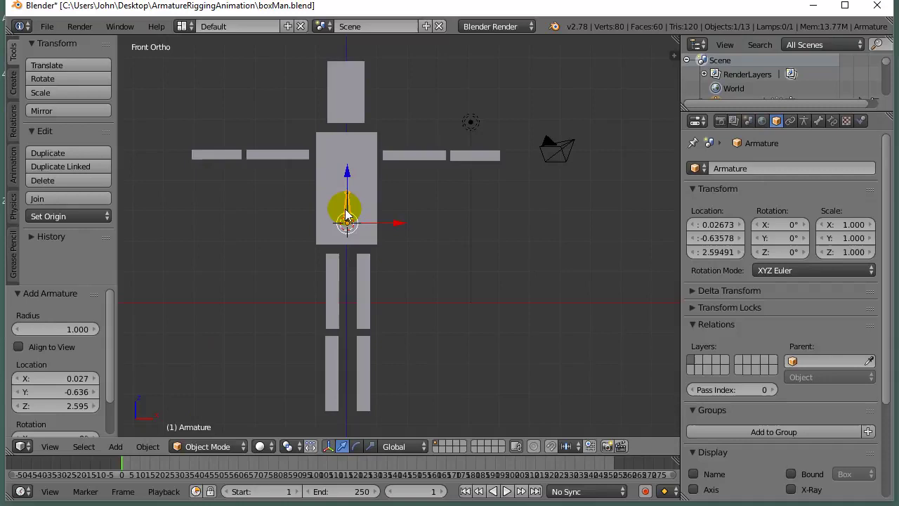
# - Scale the armature uniformly to 2.32 so its bone reaches the shoulders
pyautogui.press('s')
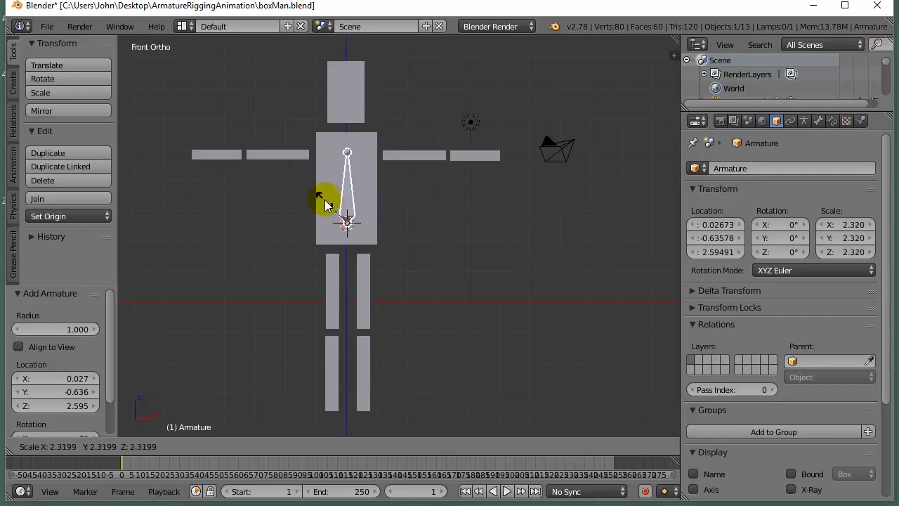
pyautogui.click(325, 199)
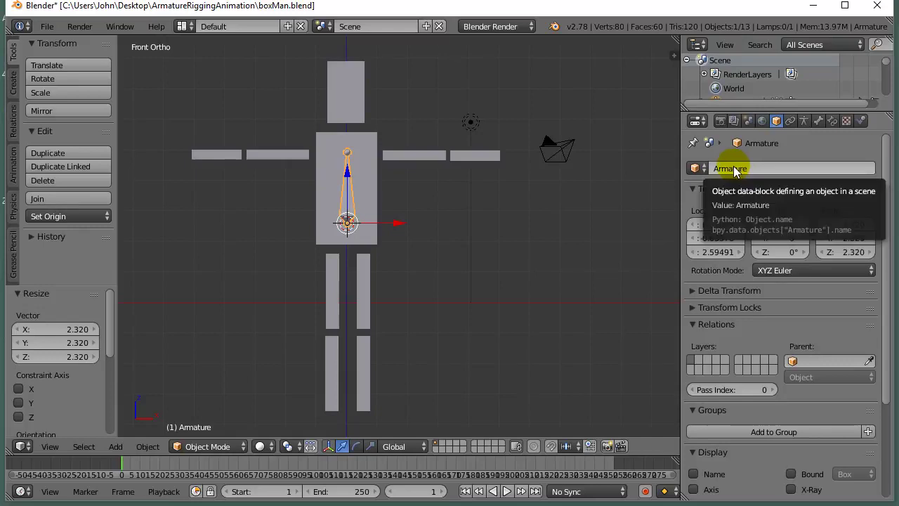
# - Name the armature's single bone 'body' in the Bone properties
pyautogui.click(818, 122)
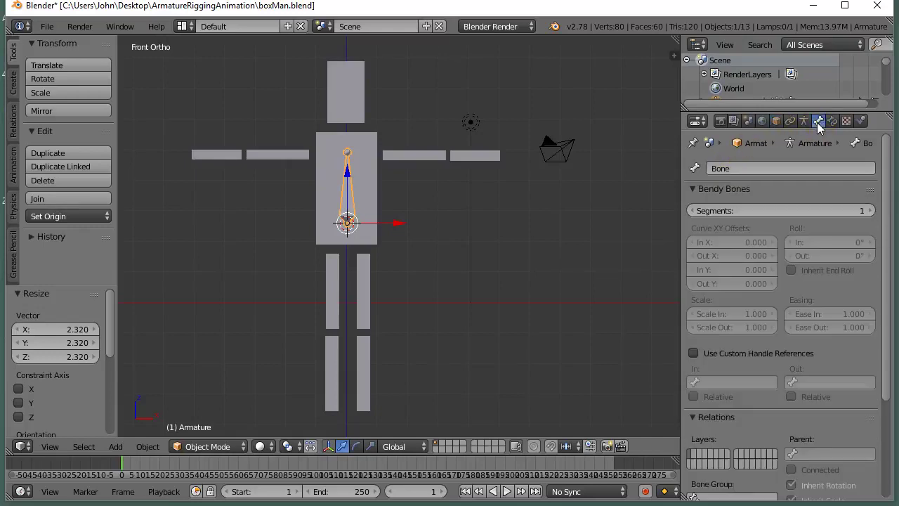
pyautogui.click(736, 170)
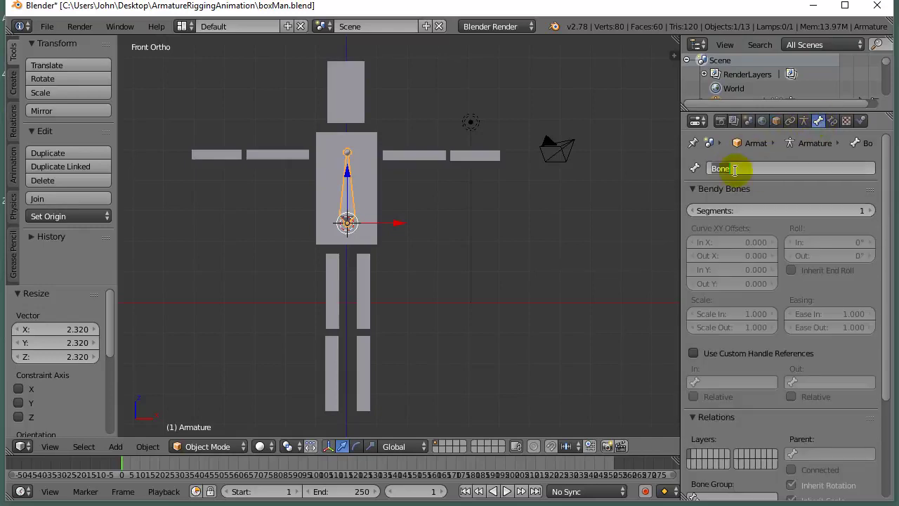
pyautogui.write('body')
pyautogui.press('Return')
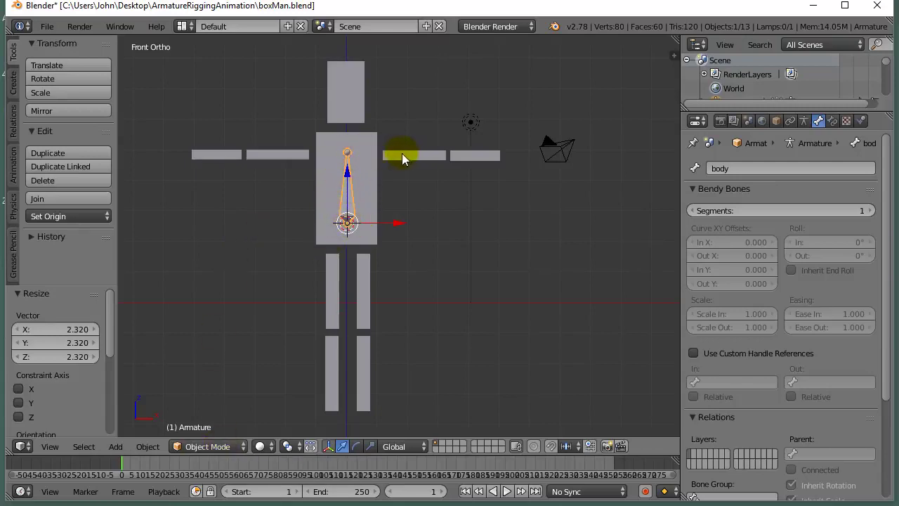
# - In Edit Mode, extrude three connected bones from the body bone's top to the shoulder, elbow and right hand
pyautogui.press('Tab')
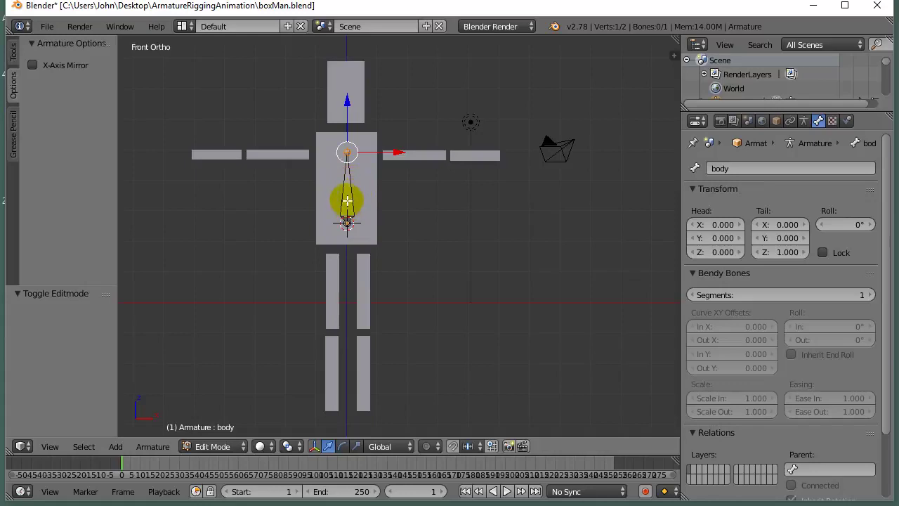
pyautogui.rightClick(347, 222)
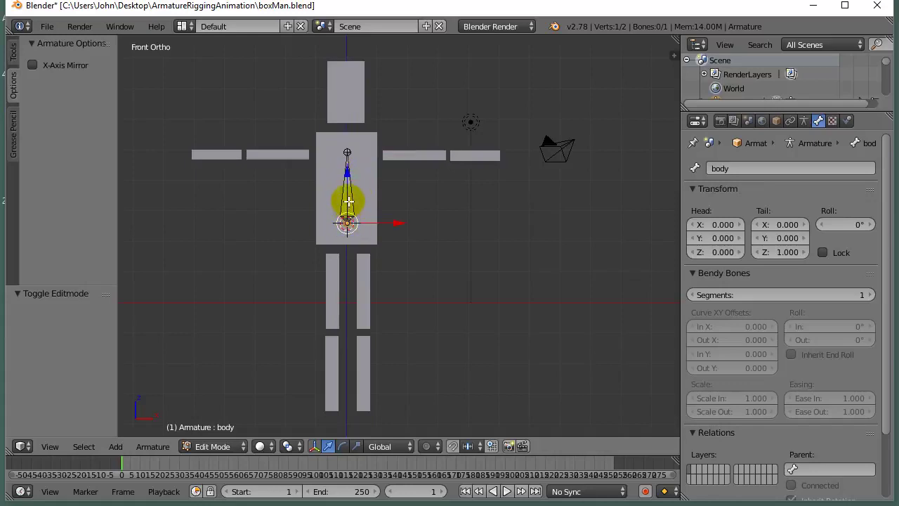
pyautogui.rightClick(346, 152)
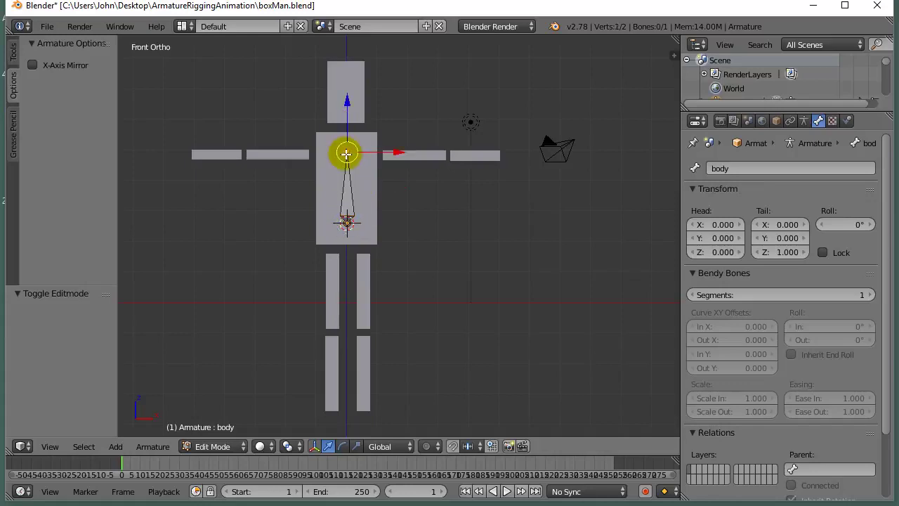
pyautogui.press('e')
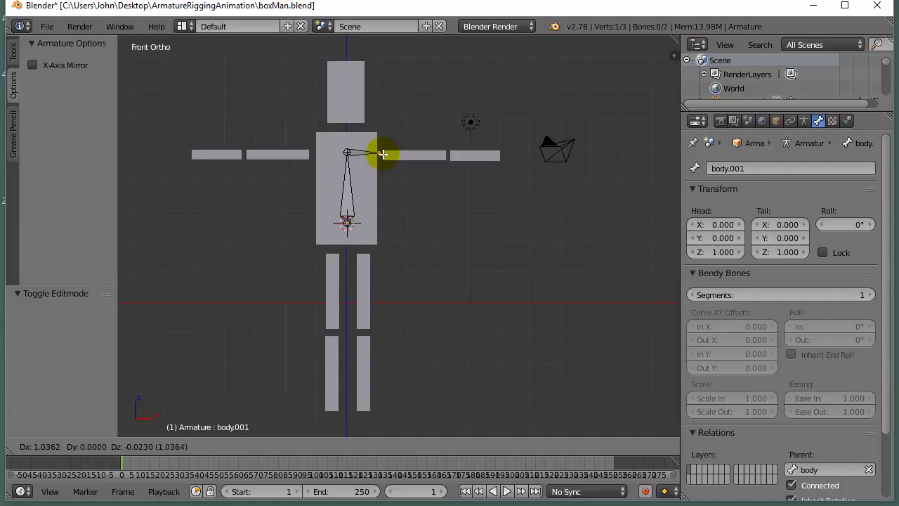
pyautogui.click(382, 155)
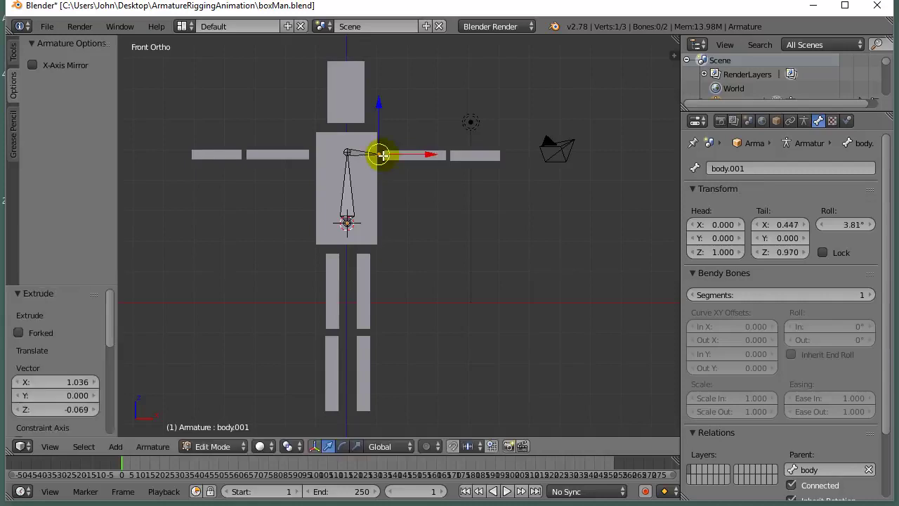
pyautogui.press('e')
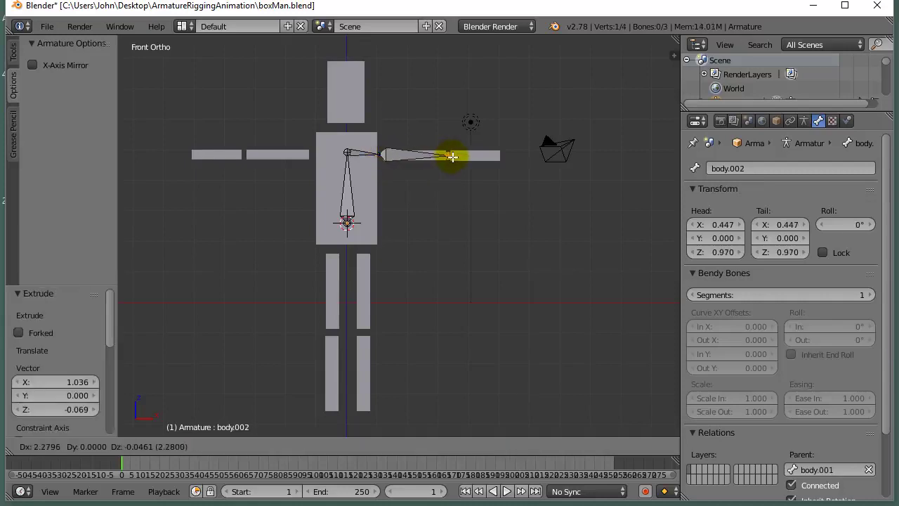
pyautogui.click(452, 156)
pyautogui.press('e')
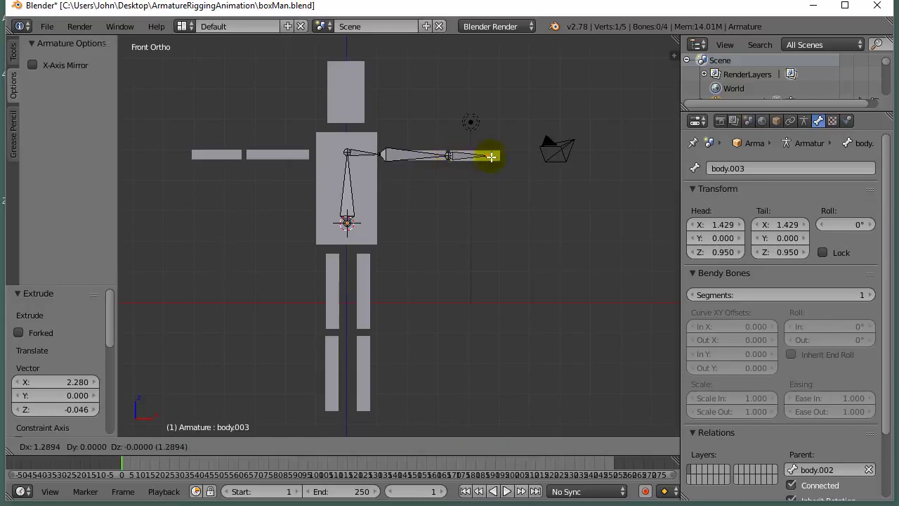
pyautogui.click(498, 156)
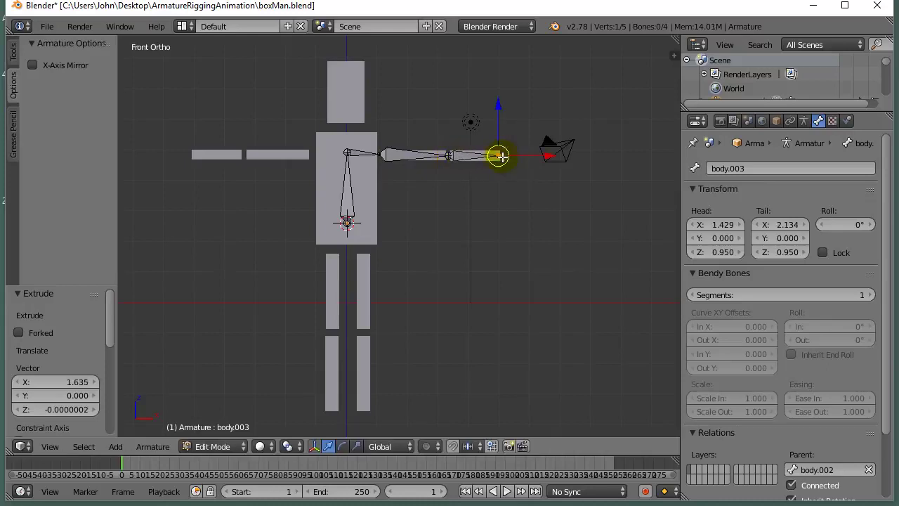
# - Extrude three bones from the body bone's top along the left arm to the shoulder, elbow and hand
pyautogui.rightClick(346, 152)
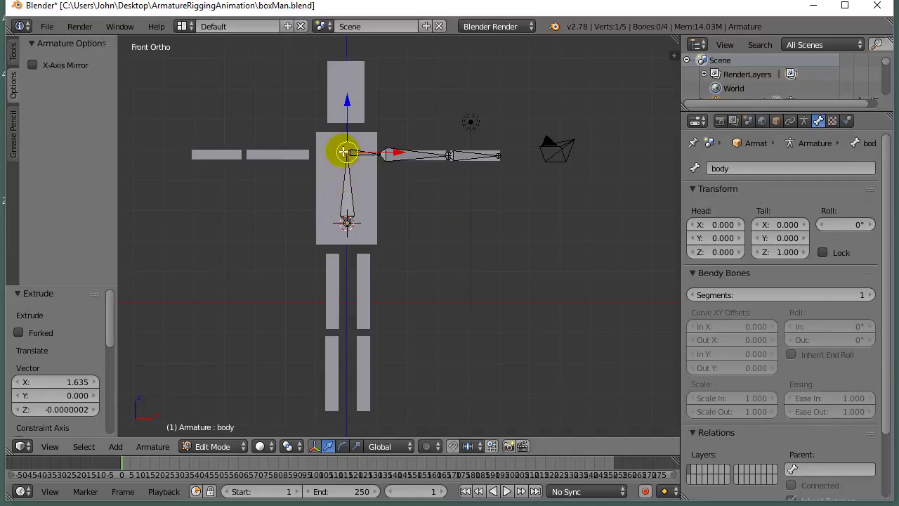
pyautogui.press('e')
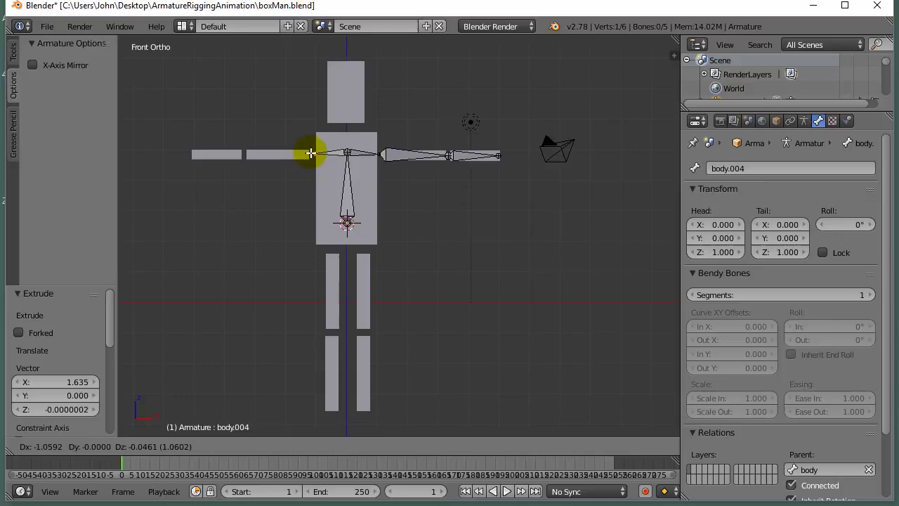
pyautogui.click(311, 154)
pyautogui.press('e')
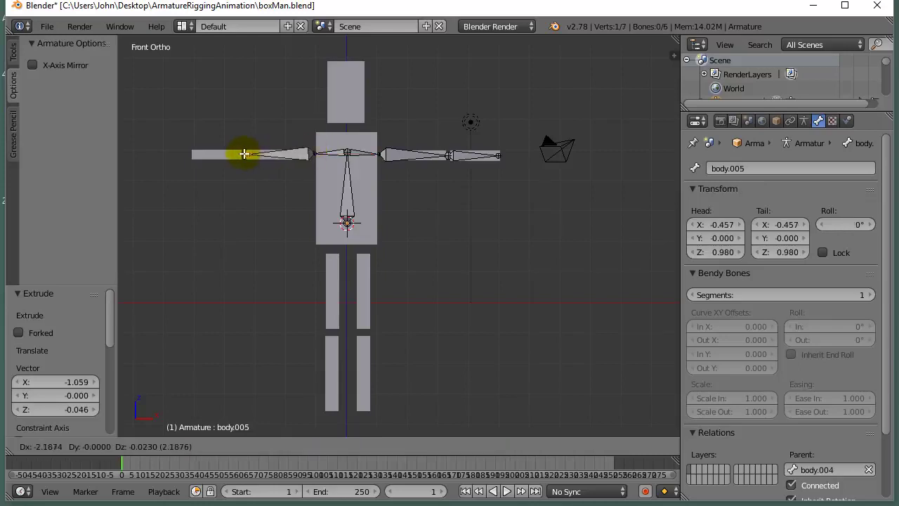
pyautogui.click(242, 153)
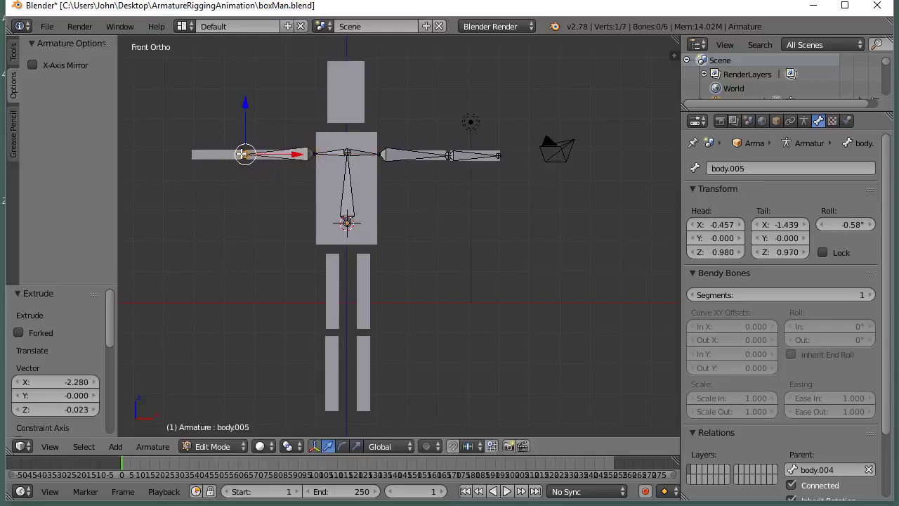
pyautogui.press('e')
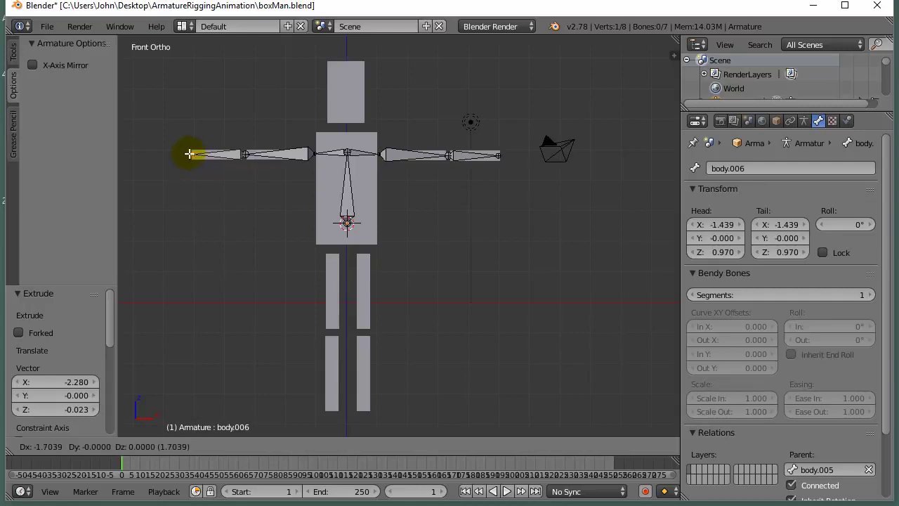
pyautogui.click(190, 153)
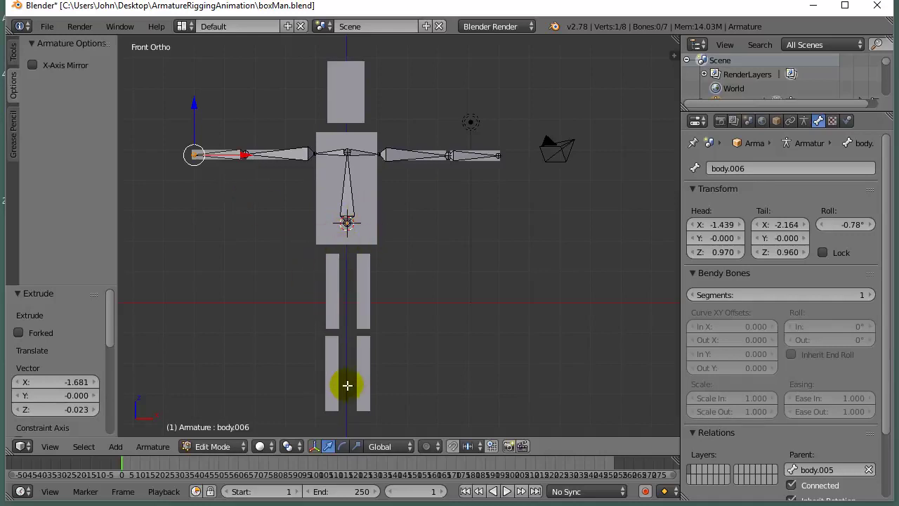
# - Extrude a neck bone to the head's base and a head bone up through the head box
pyautogui.rightClick(346, 151)
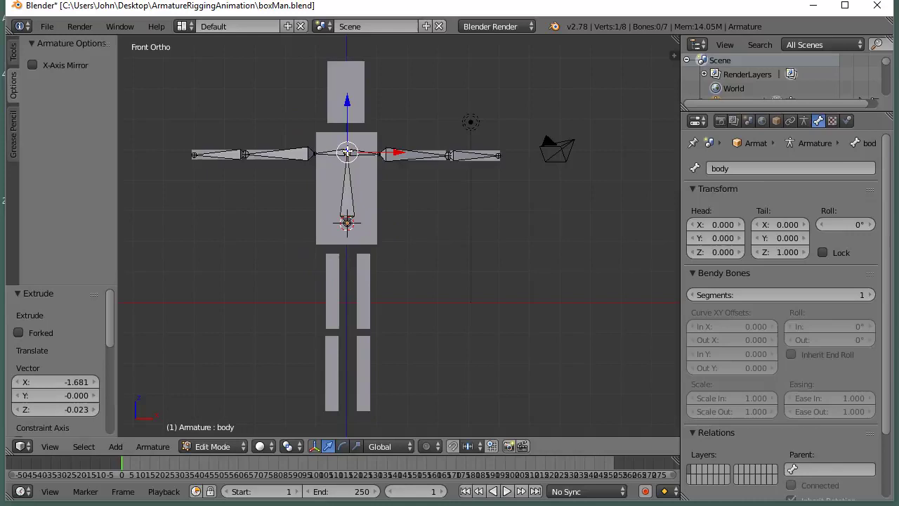
pyautogui.press('e')
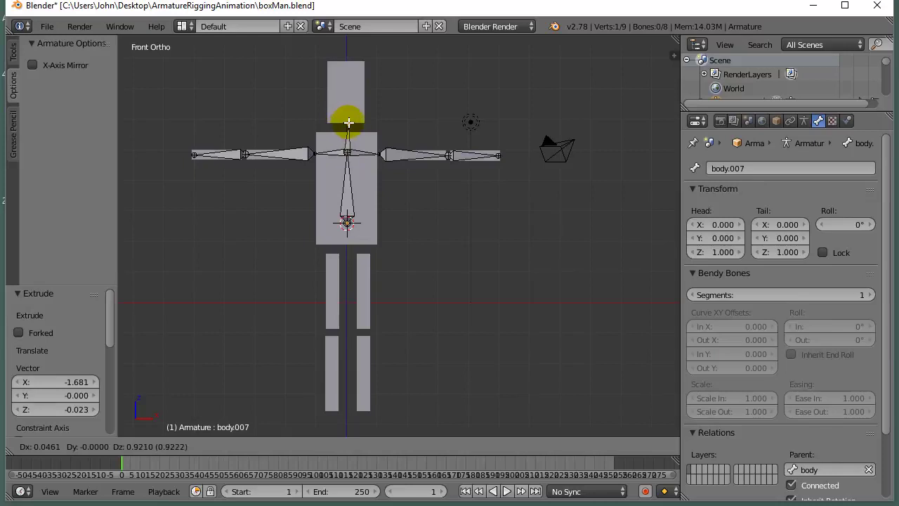
pyautogui.click(346, 123)
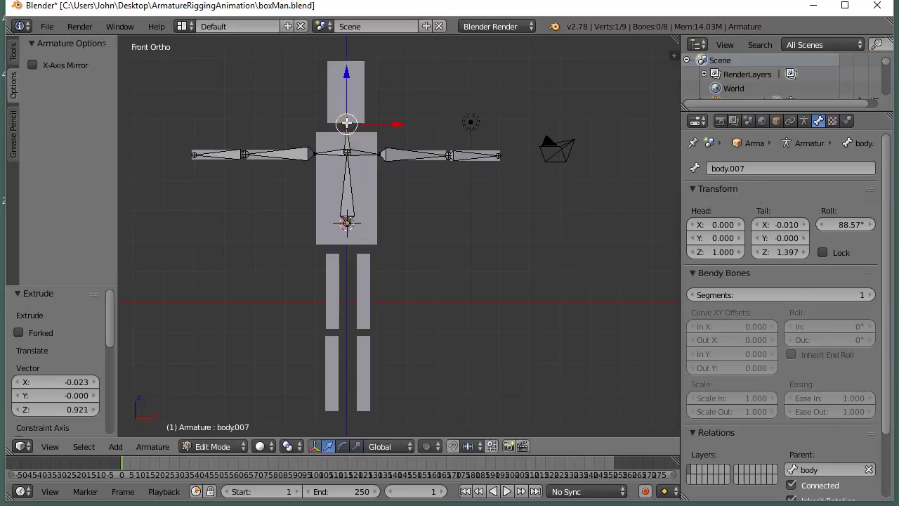
pyautogui.press('e')
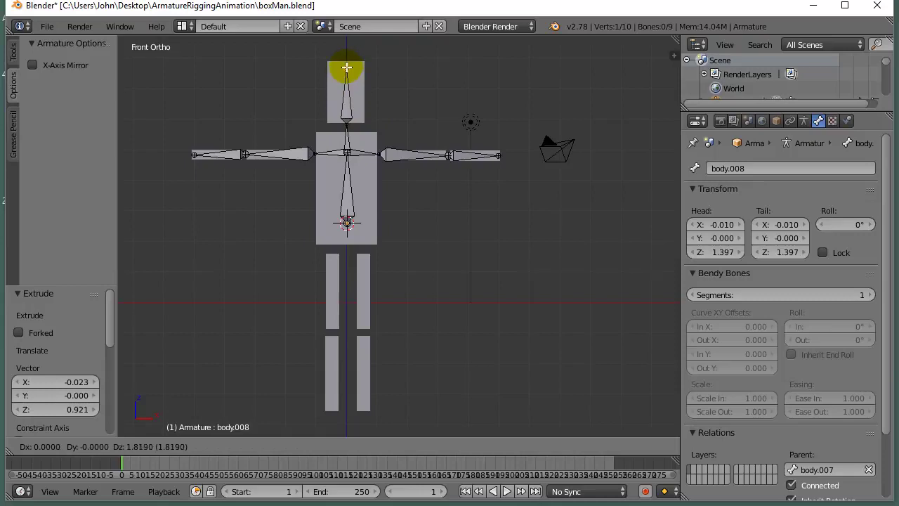
pyautogui.click(346, 67)
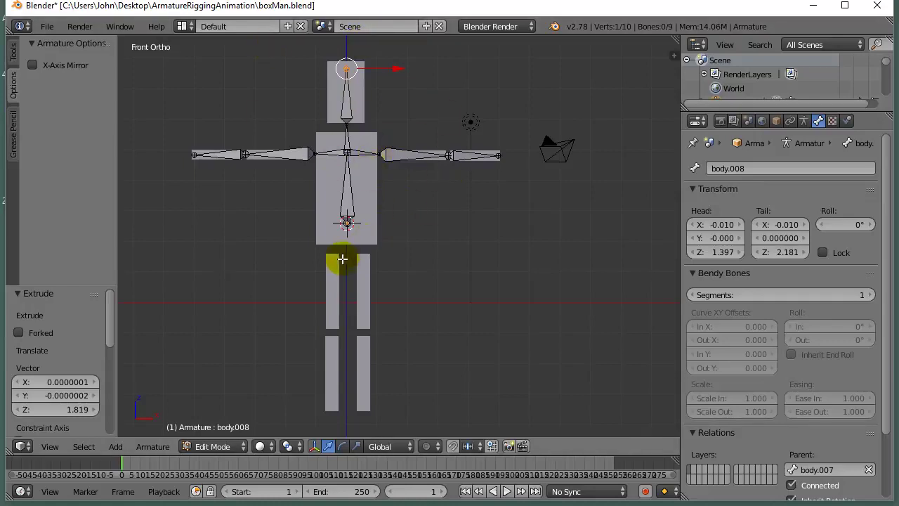
# - Start naming the right shoulder bone collarBone.R, then cancel the rename
pyautogui.rightClick(361, 154)
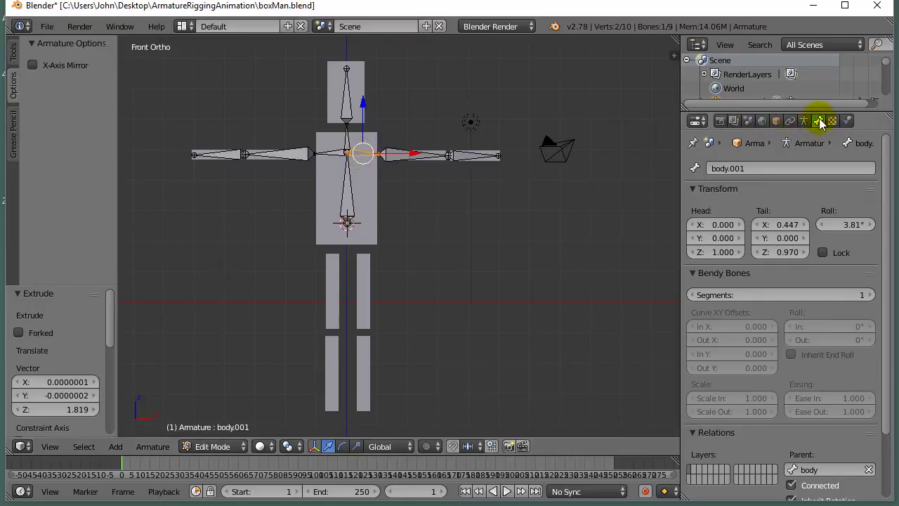
pyautogui.click(752, 168)
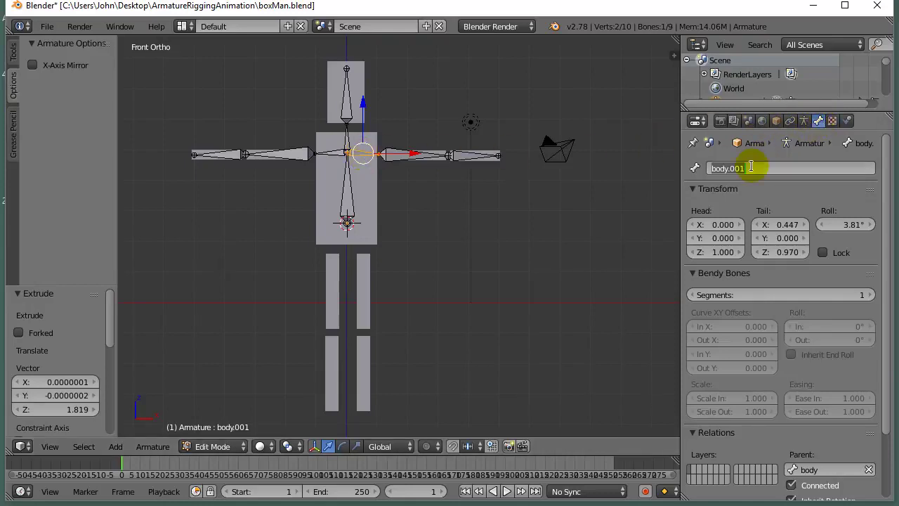
pyautogui.write('collarBone.R')
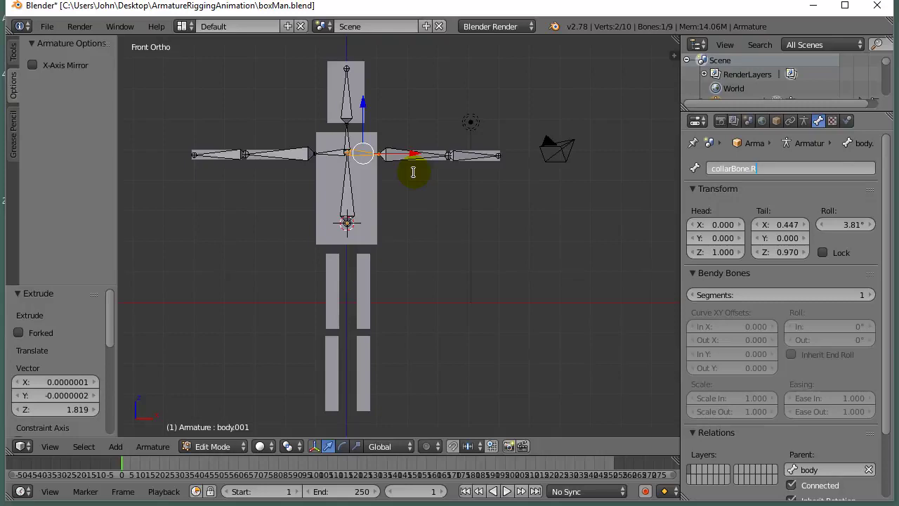
pyautogui.press('Escape')
# - Name the right upper arm bone armUpper.R and the forearm bone armLower.R
pyautogui.press('e')
pyautogui.click(469, 159)
pyautogui.click(745, 171)
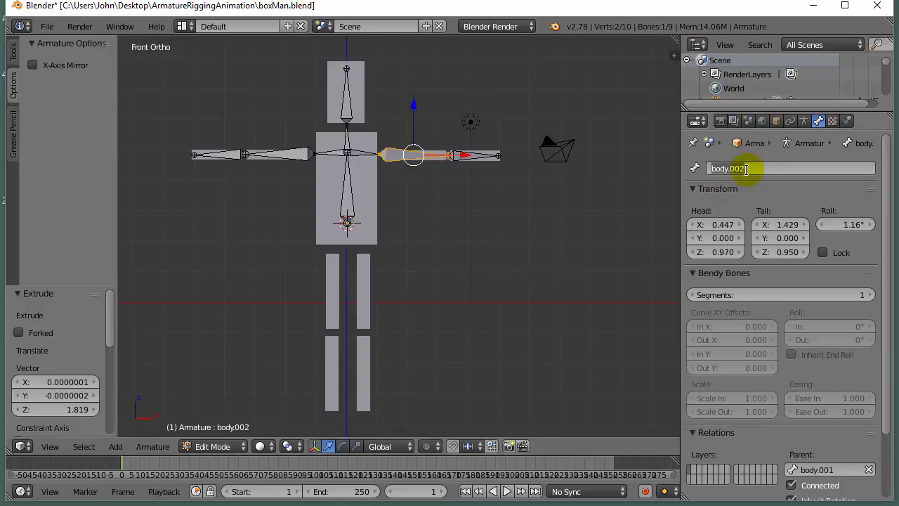
pyautogui.write('armUpper.R')
pyautogui.press('Return')
pyautogui.press('e')
pyautogui.click(475, 169)
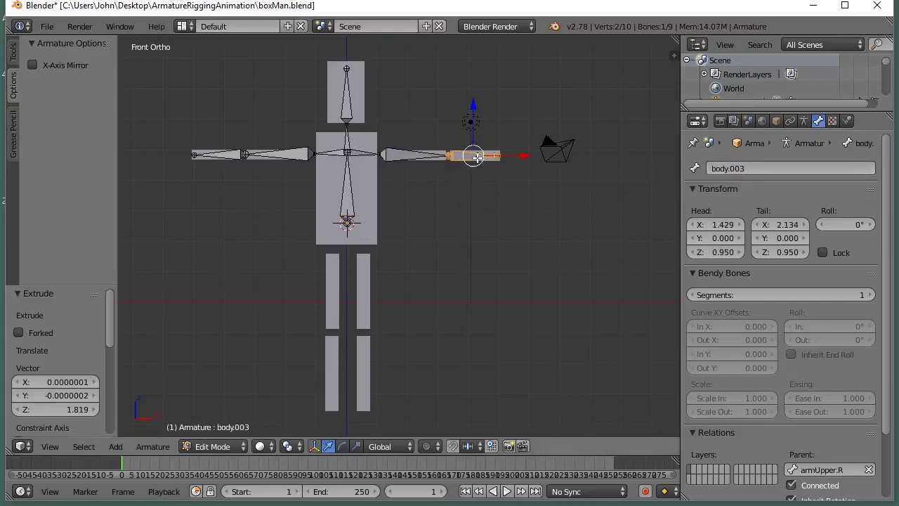
pyautogui.click(723, 166)
pyautogui.write('armLower.R')
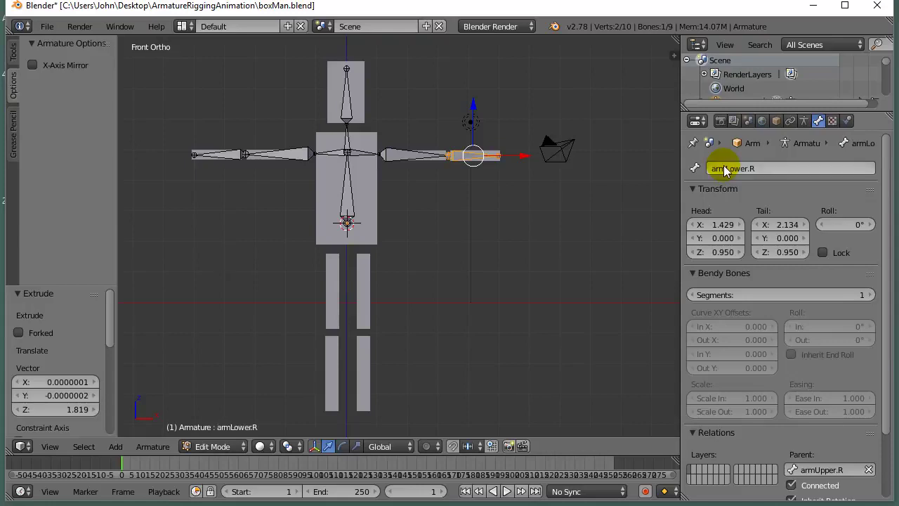
pyautogui.press('Return')
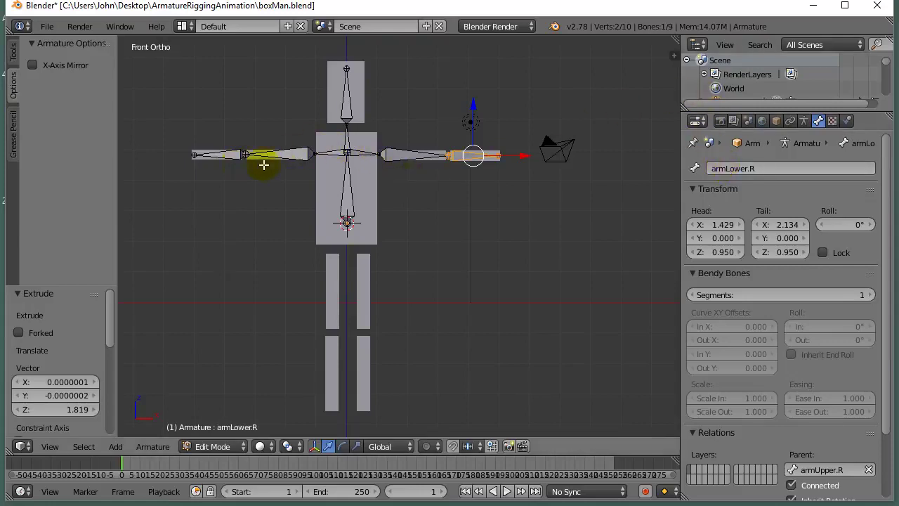
# - Name the upper two bones 'neck' and 'head'
pyautogui.rightClick(343, 135)
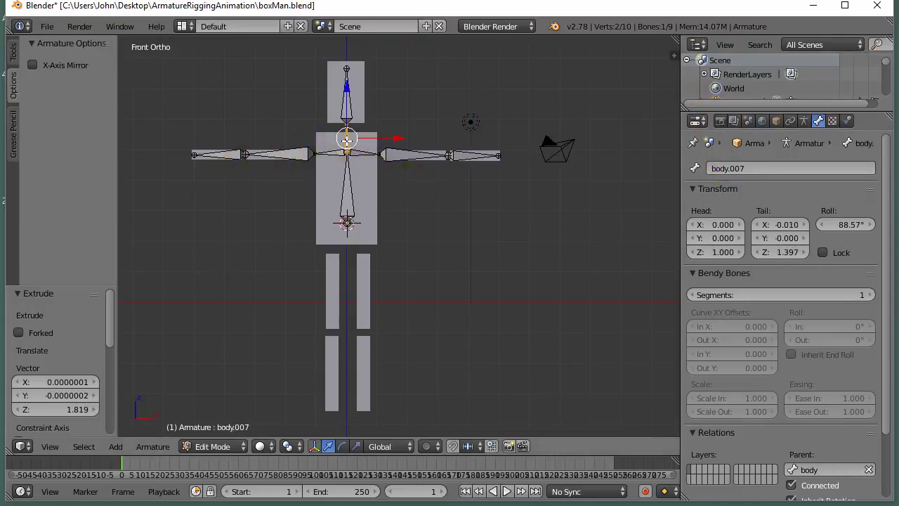
pyautogui.click(746, 166)
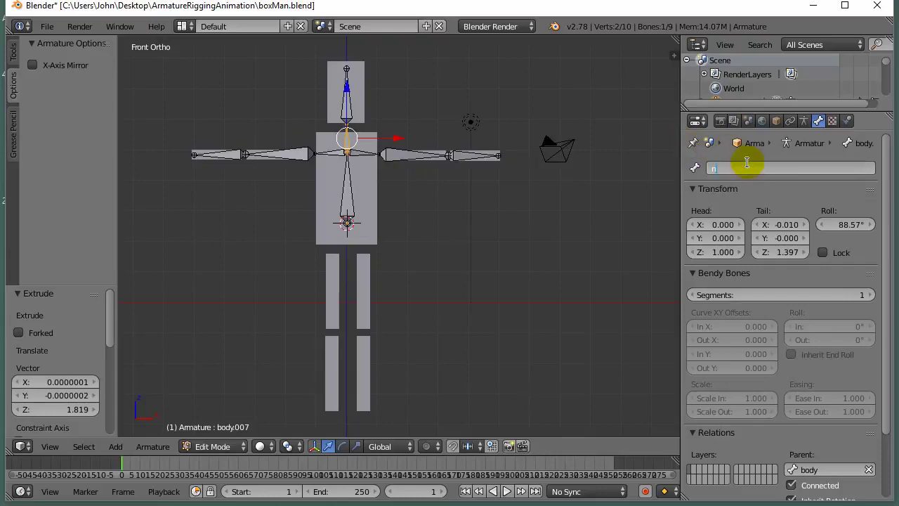
pyautogui.press('Return')
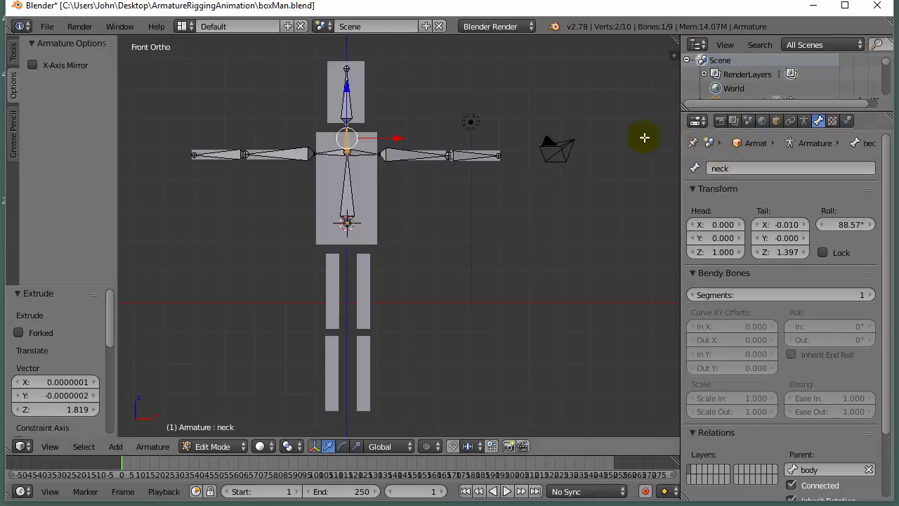
pyautogui.click(345, 137)
pyautogui.press('e')
pyautogui.click(752, 157)
pyautogui.write('head')
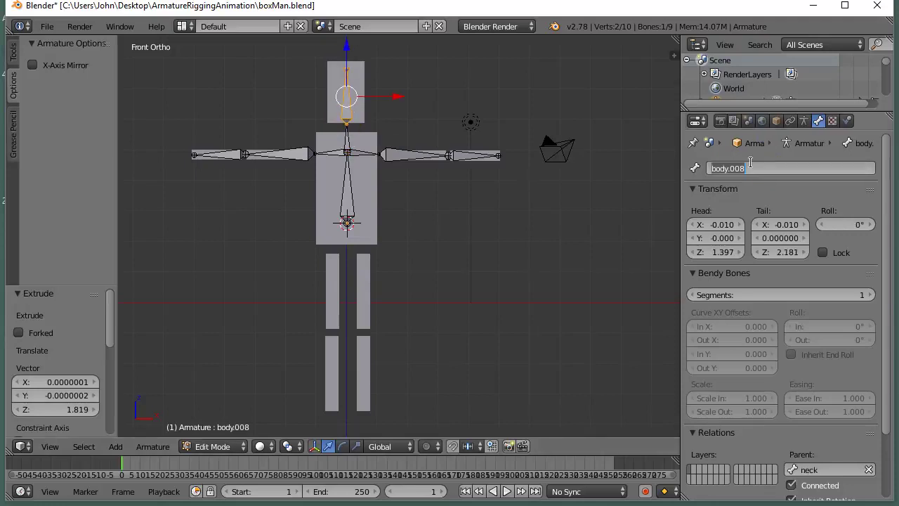
pyautogui.doubleClick(750, 162)
pyautogui.press('Return')
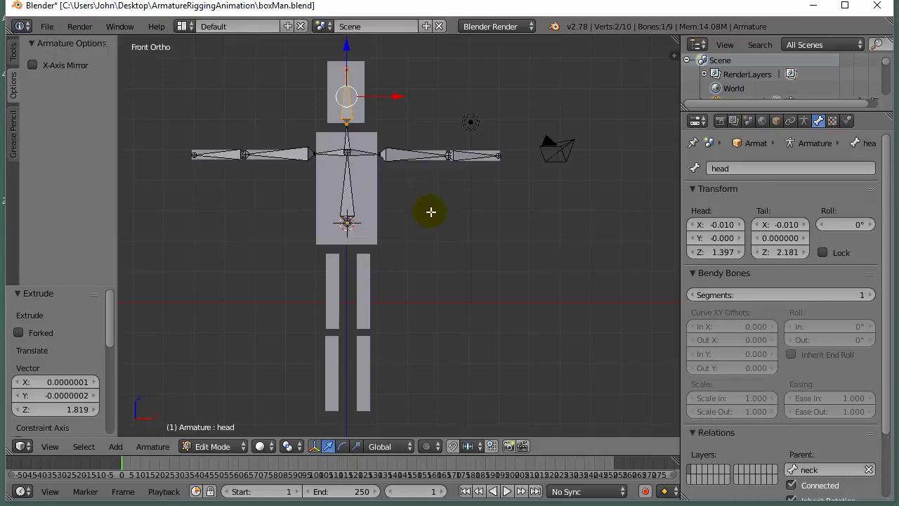
# - Orbit from Front Ortho to a User Ortho view above and to the side of the box man
pyautogui.moveTo(430, 200); pyautogui.dragTo(520, 227, button='middle')
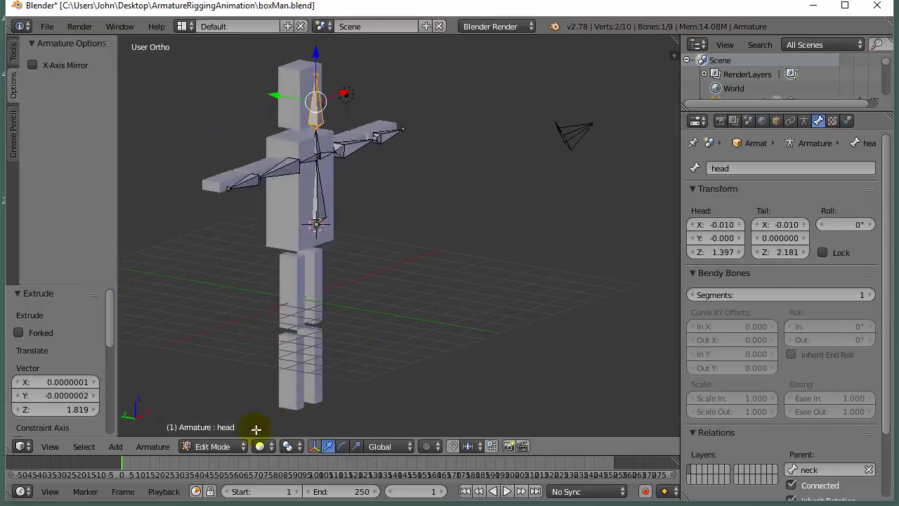
# - Return to Object Mode and move the armature 0.646 along Y into the body
pyautogui.click(239, 448)
pyautogui.click(229, 430)
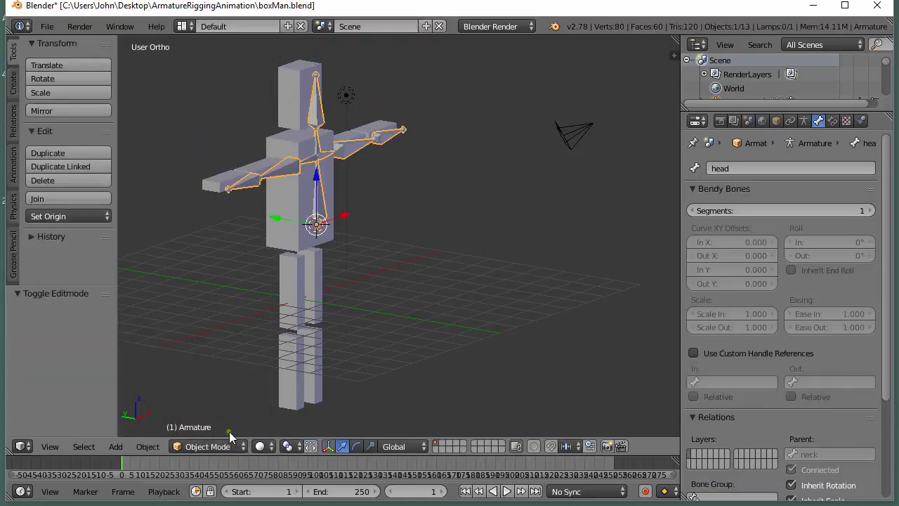
pyautogui.press('g')
pyautogui.press('y')
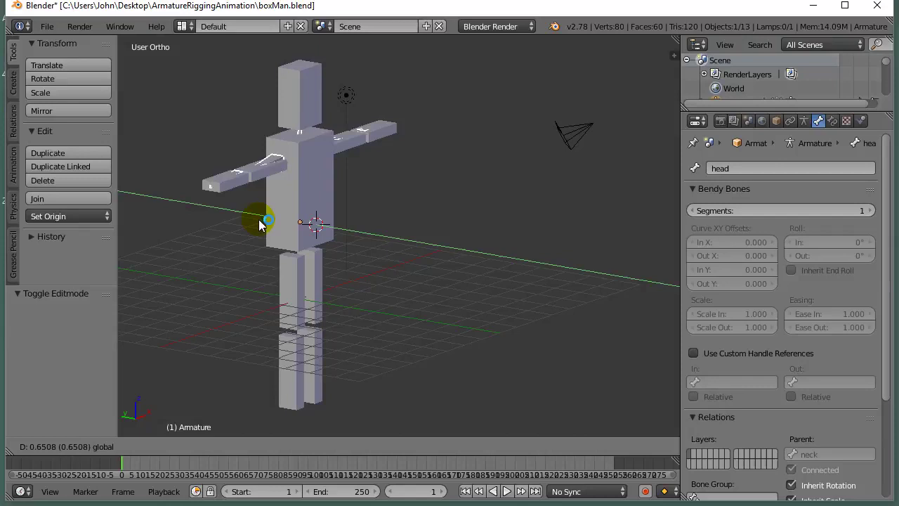
pyautogui.click(264, 223)
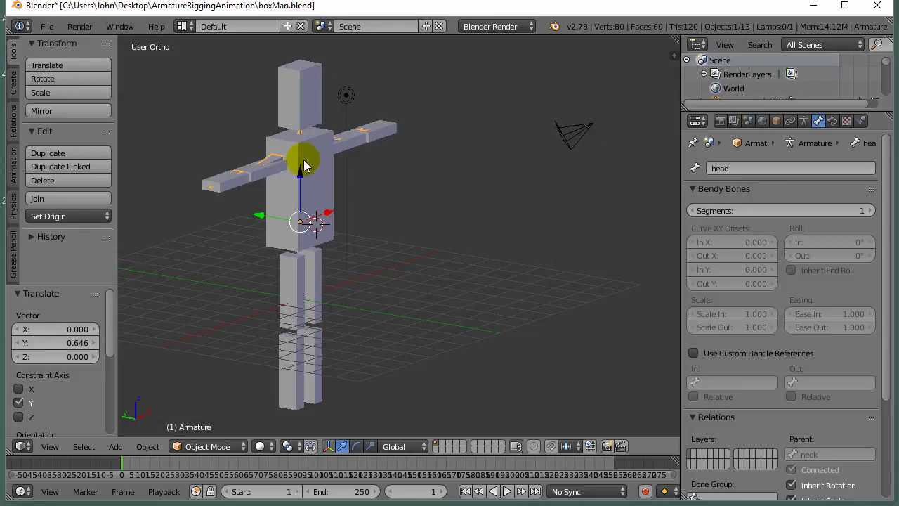
# - Reselect the armature and enlarge the Outliner to list all scene objects
pyautogui.moveTo(427, 210); pyautogui.dragTo(357, 203, button='middle')
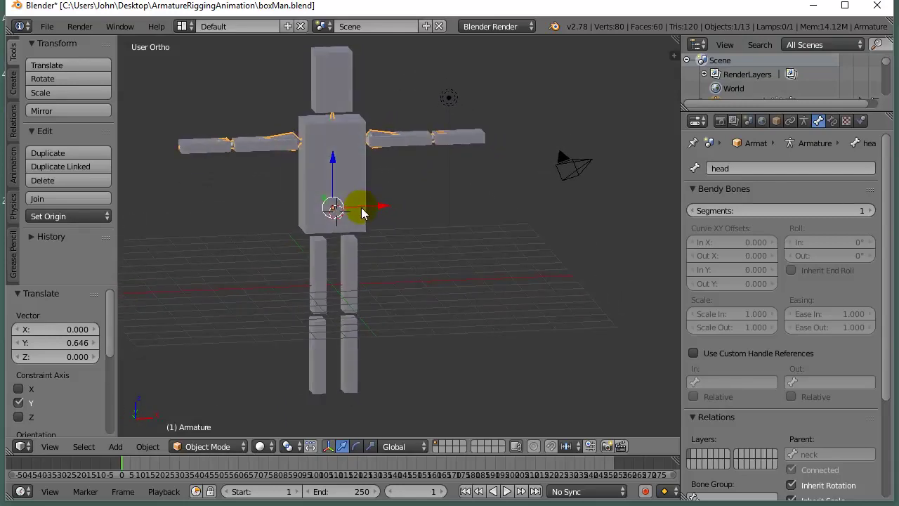
pyautogui.rightClick(335, 173)
pyautogui.rightClick(267, 145)
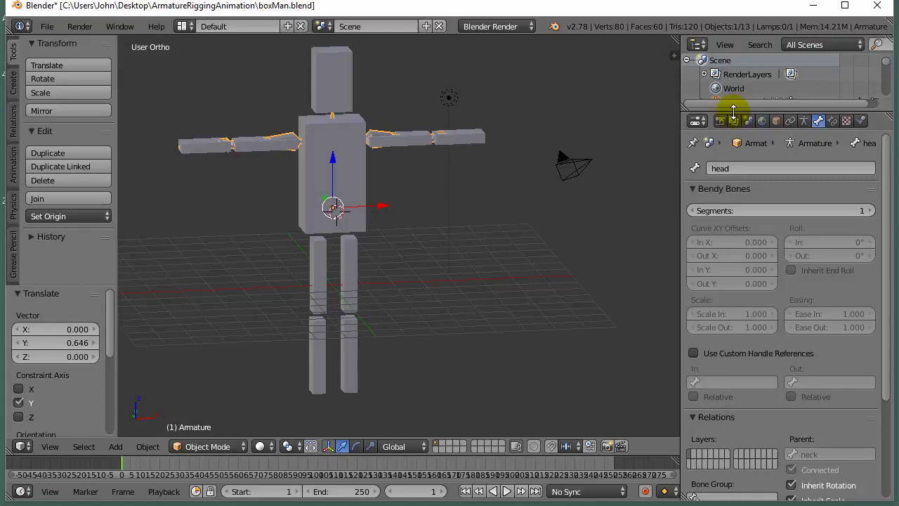
pyautogui.moveTo(735, 111); pyautogui.dragTo(755, 244)
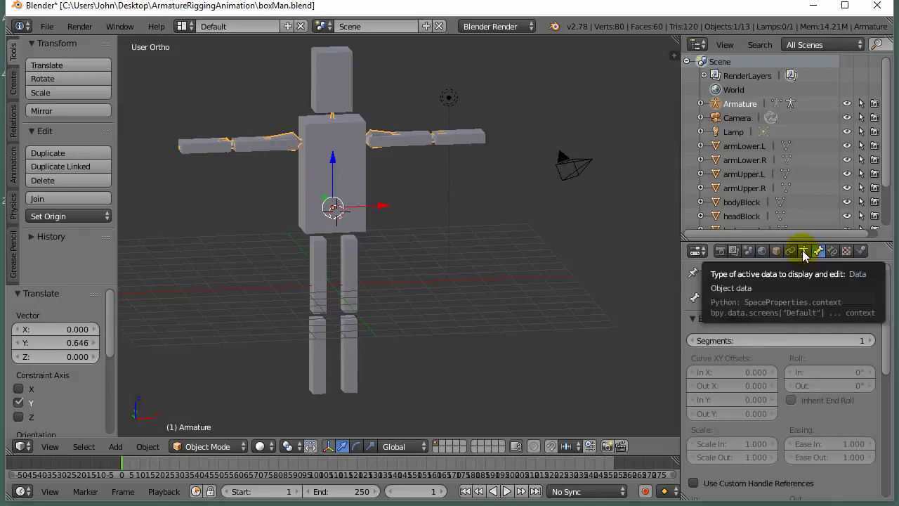
# - In the Armature Data display settings, enable X-Ray, Names and Axes
pyautogui.click(805, 251)
pyautogui.click(804, 253)
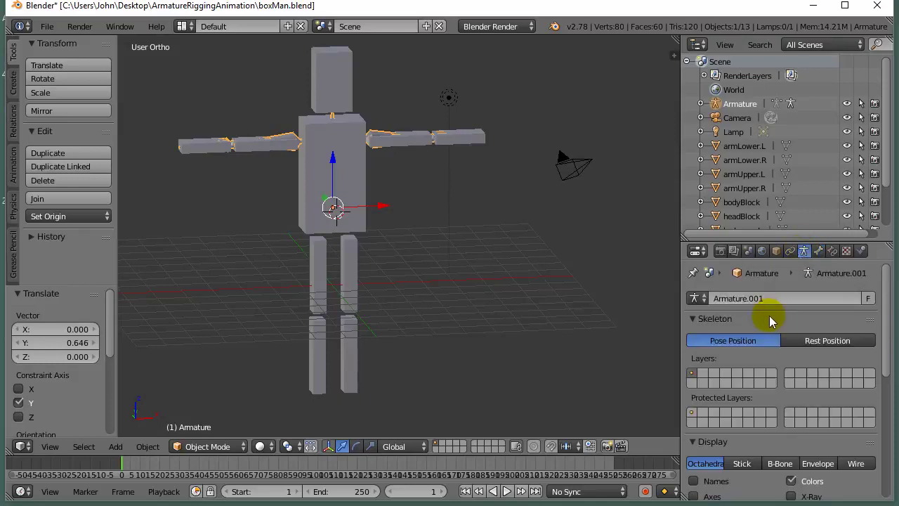
pyautogui.scroll(-5, 769, 319)
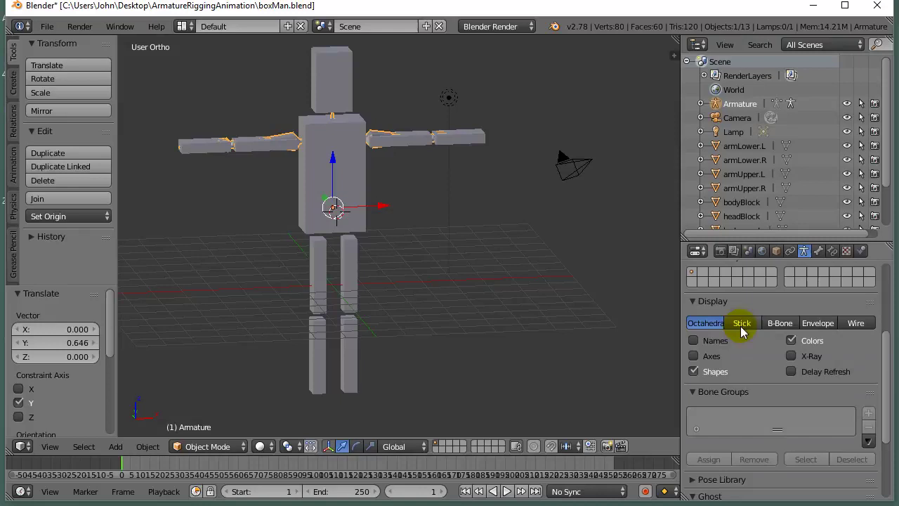
pyautogui.click(791, 356)
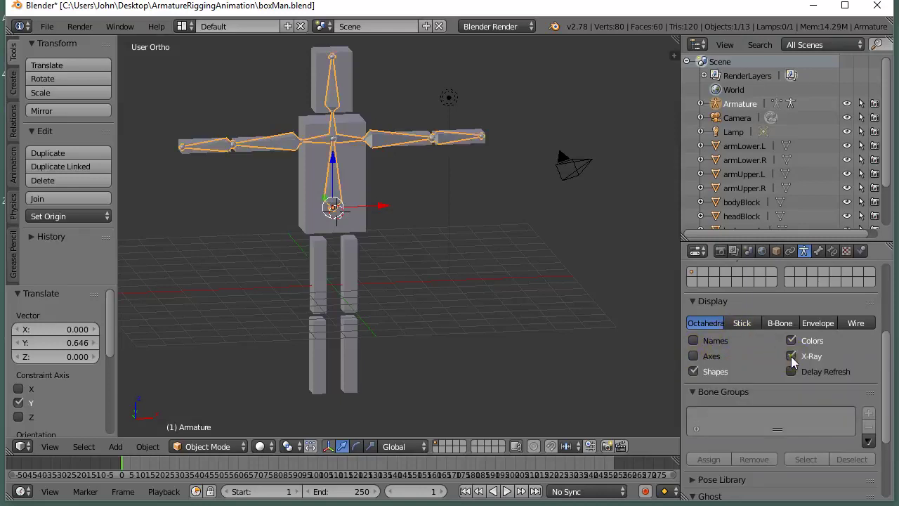
pyautogui.click(694, 343)
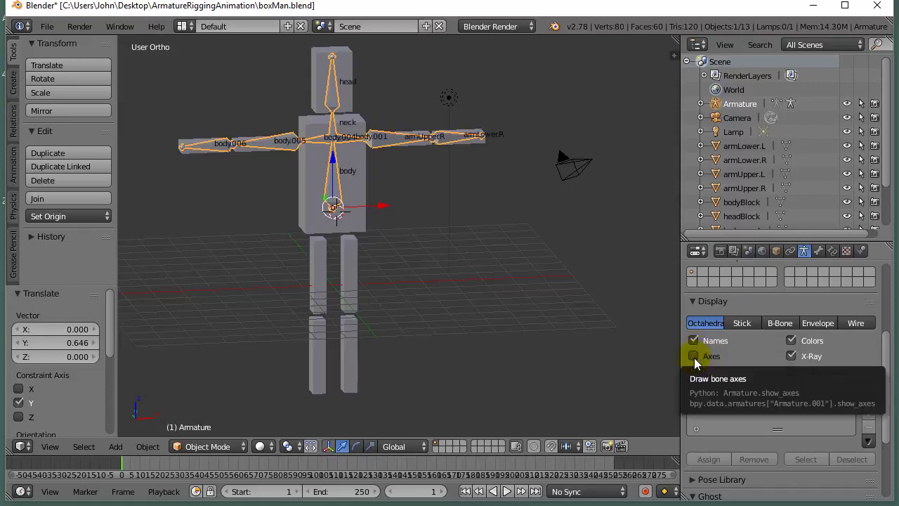
pyautogui.click(694, 356)
# - Turn off bone Shapes, keep the axes shown, and view the whole armature through the mesh
pyautogui.scroll(6, 448, 164)
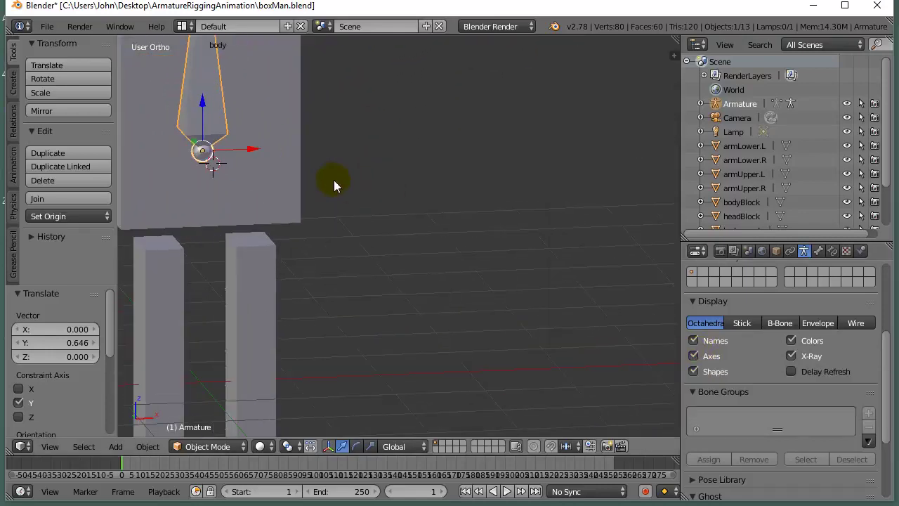
pyautogui.keyDown('shift'); pyautogui.moveTo(319, 168); pyautogui.dragTo(516, 423, button='middle'); pyautogui.keyUp('shift')
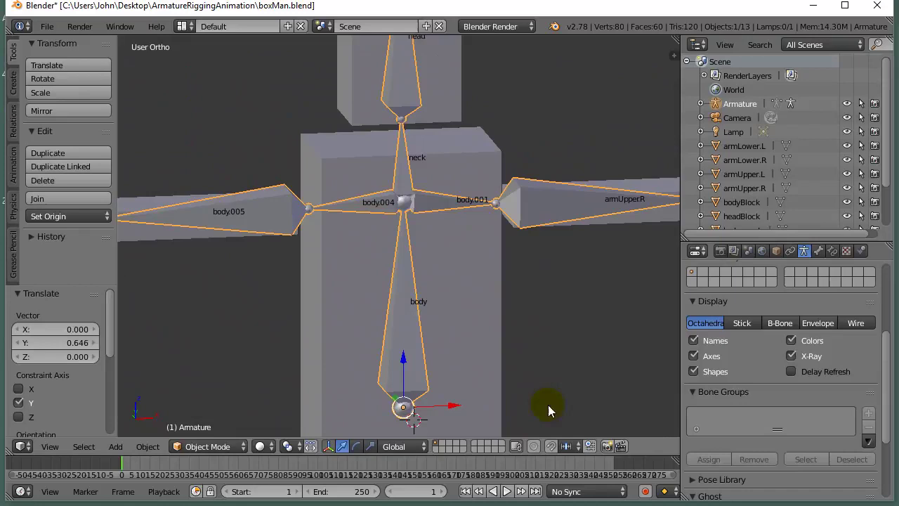
pyautogui.click(693, 356)
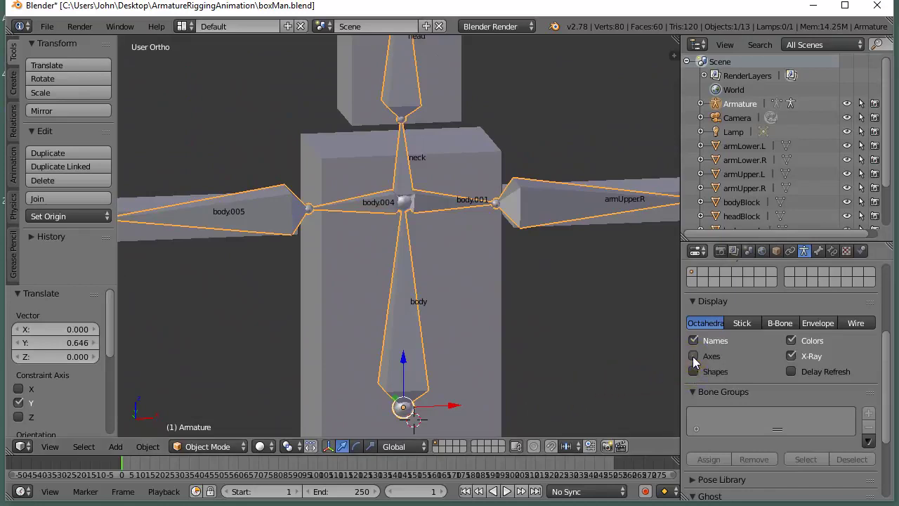
pyautogui.click(693, 357)
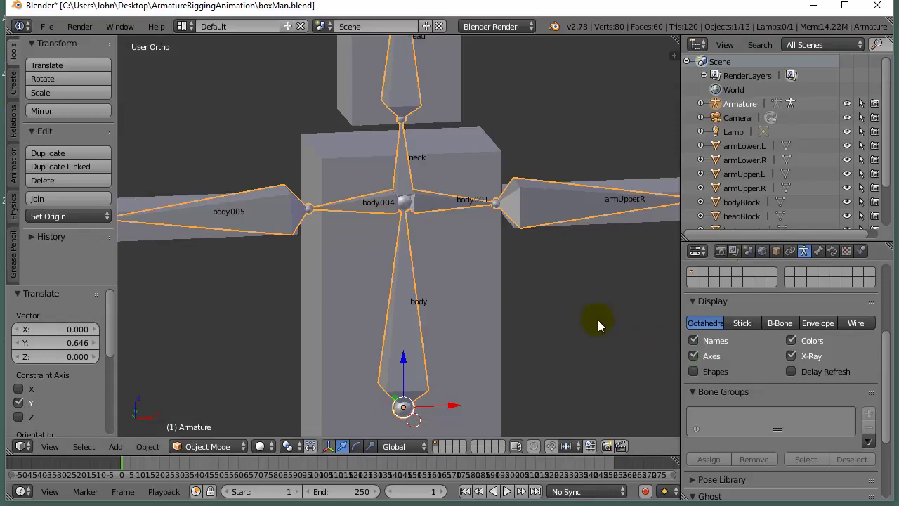
pyautogui.scroll(-5, 581, 311)
pyautogui.moveTo(556, 312); pyautogui.dragTo(581, 317, button='middle')
# - Enter Edit Mode on the armature and confirm the bone axes display on the right arm bones
pyautogui.press('Tab')
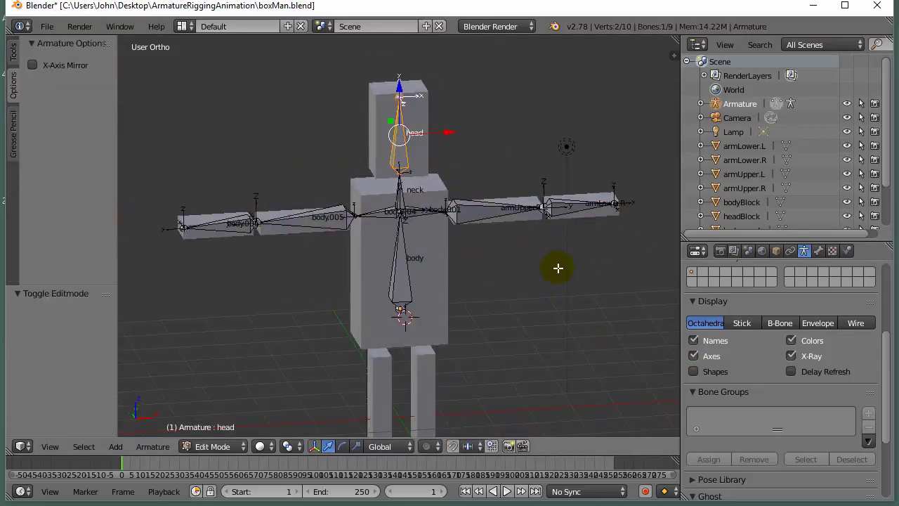
pyautogui.click(693, 356)
pyautogui.click(693, 356)
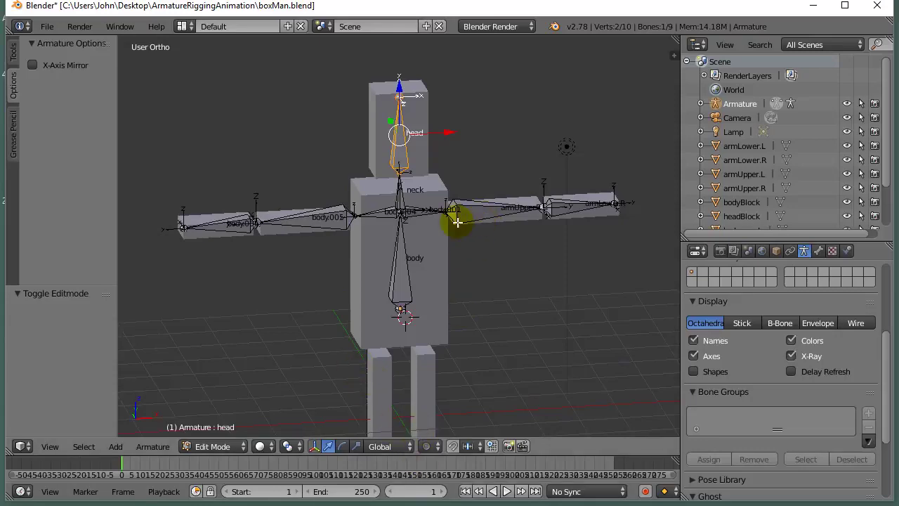
pyautogui.scroll(5, 184, 243)
pyautogui.scroll(-3, 211, 253)
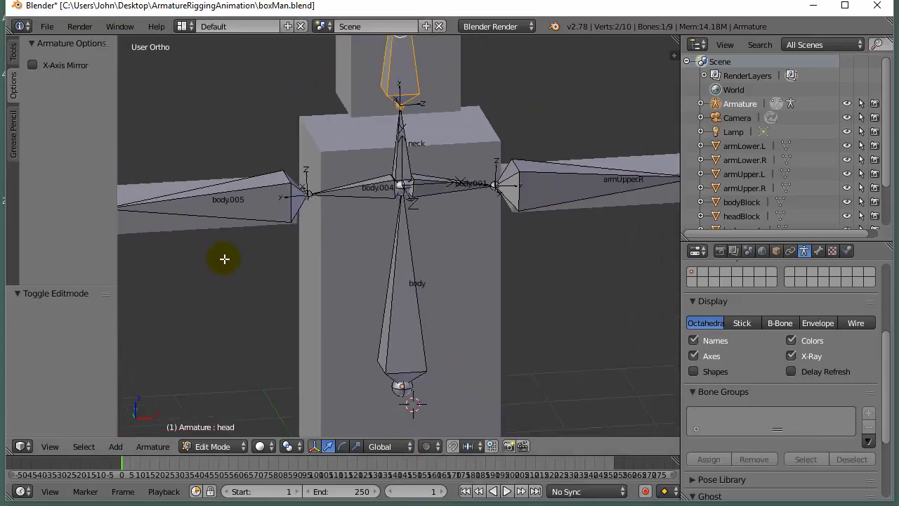
pyautogui.scroll(2, 541, 267)
pyautogui.keyDown('shift'); pyautogui.moveTo(544, 265); pyautogui.dragTo(203, 337, button='middle'); pyautogui.keyUp('shift')
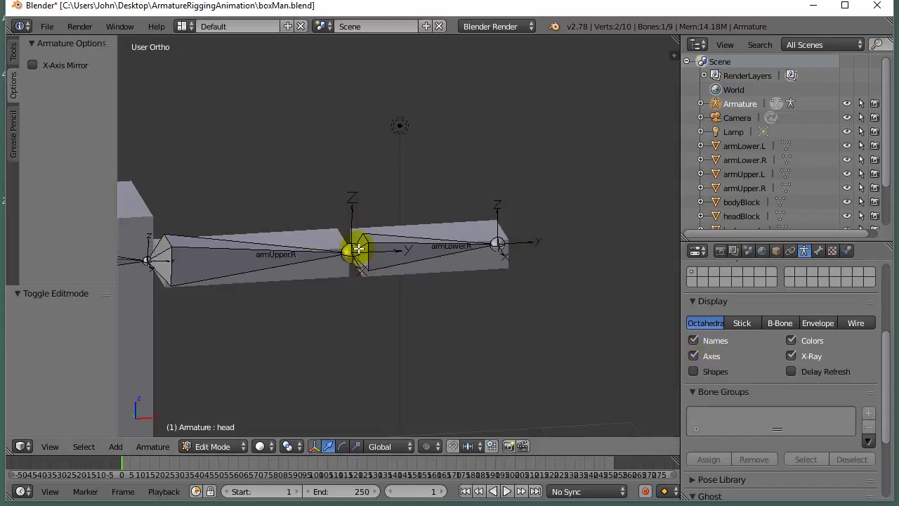
pyautogui.click(693, 356)
pyautogui.click(693, 356)
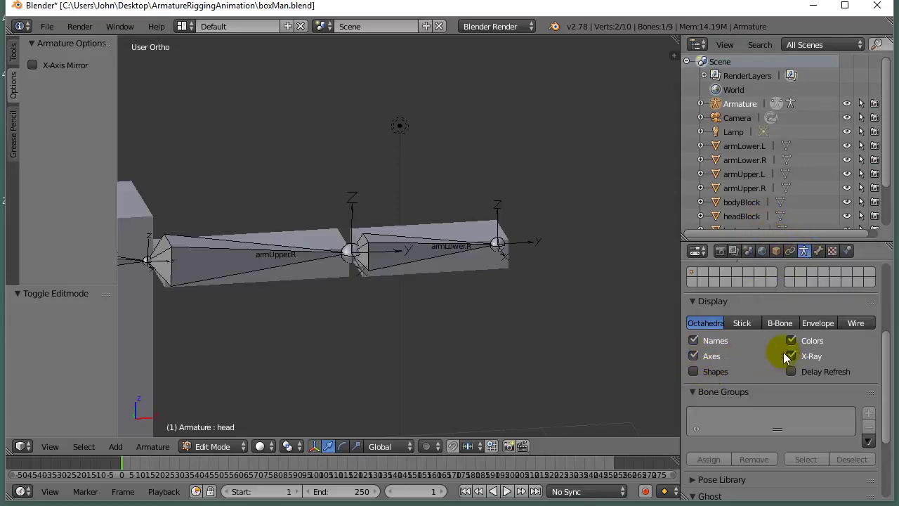
# - Zoom out and centre the whole box figure in Front Ortho view
pyautogui.scroll(-2, 236, 317)
pyautogui.scroll(-4, 236, 317)
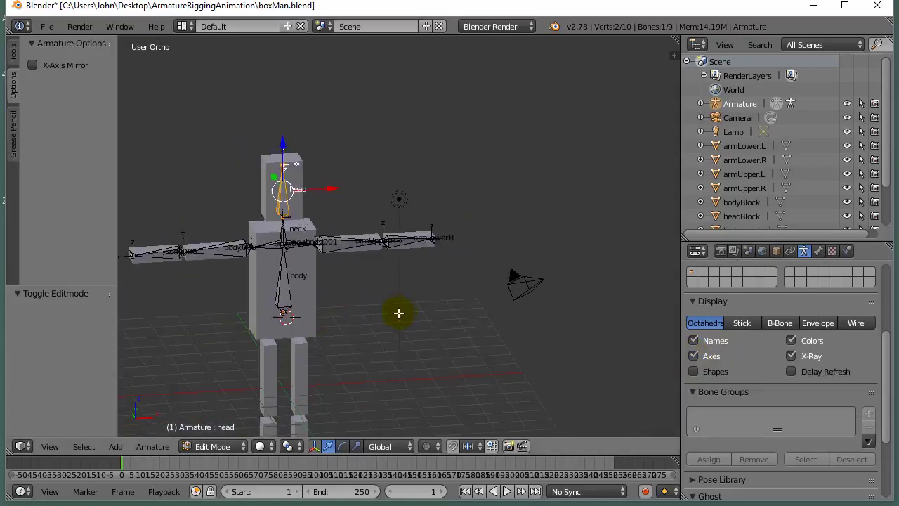
pyautogui.keyDown('shift'); pyautogui.moveTo(399, 311); pyautogui.dragTo(498, 272, button='middle'); pyautogui.keyUp('shift')
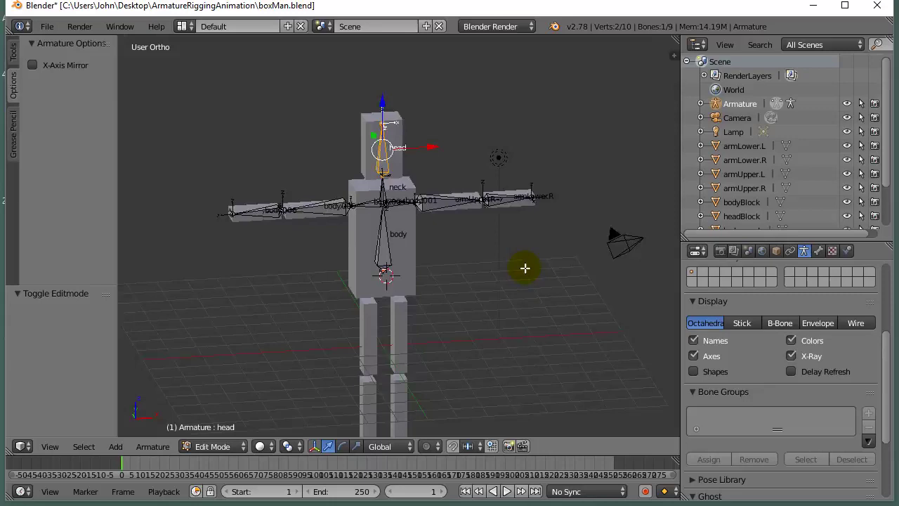
pyautogui.press('KP_1')
pyautogui.scroll(2, 525, 267)
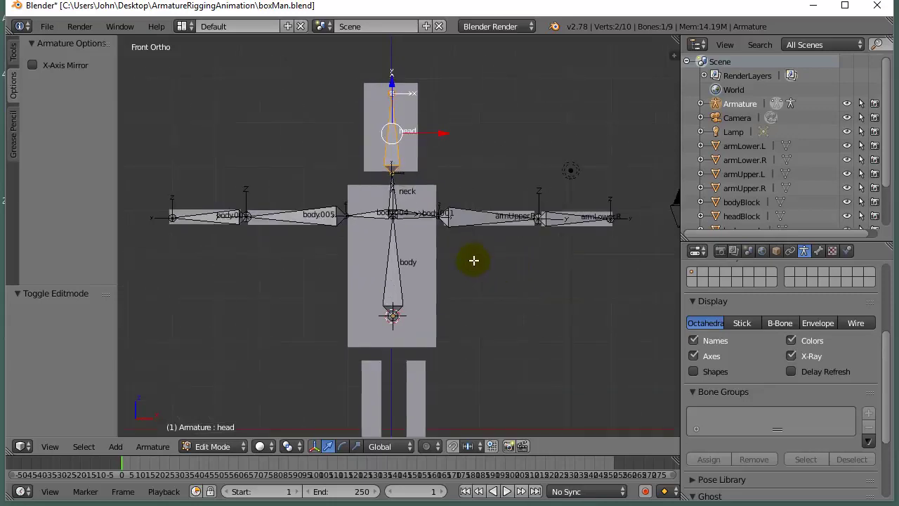